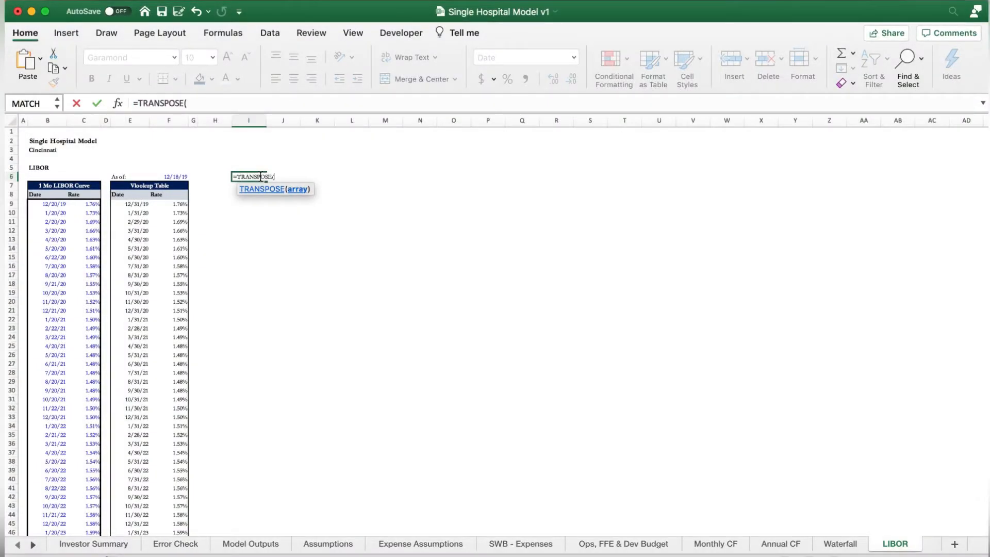
{"action": "key", "text": "BackSpace"}
{"action": "key", "text": "BackSpace"}
{"action": "key", "text": "BackSpace"}
{"action": "key", "text": "BackSpace"}
{"action": "key", "text": "BackSpace"}
{"action": "key", "text": "BackSpace"}
{"action": "key", "text": "BackSpace"}
{"action": "key", "text": "BackSpace"}
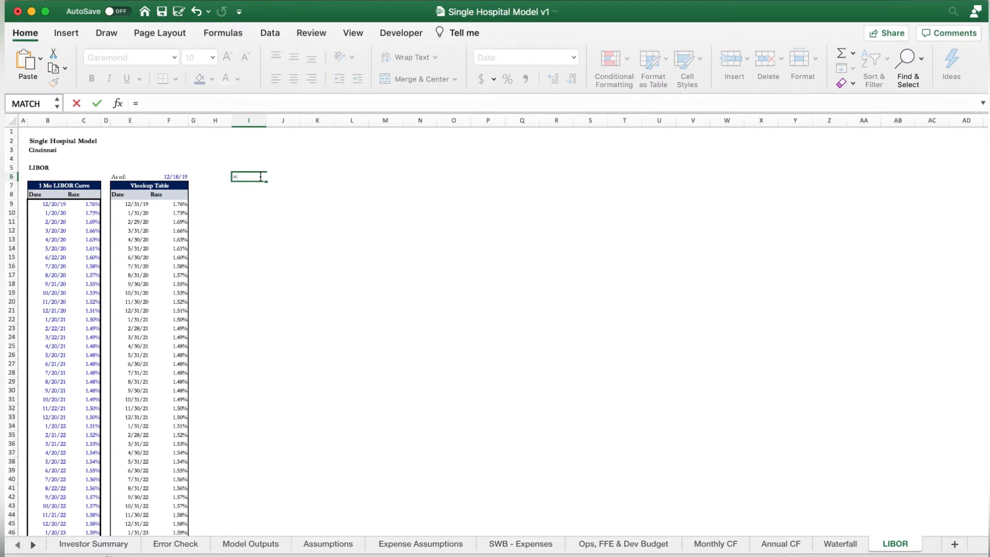
{"action": "key", "text": "Escape"}
{"action": "left_click", "coordinate": [248, 213]}
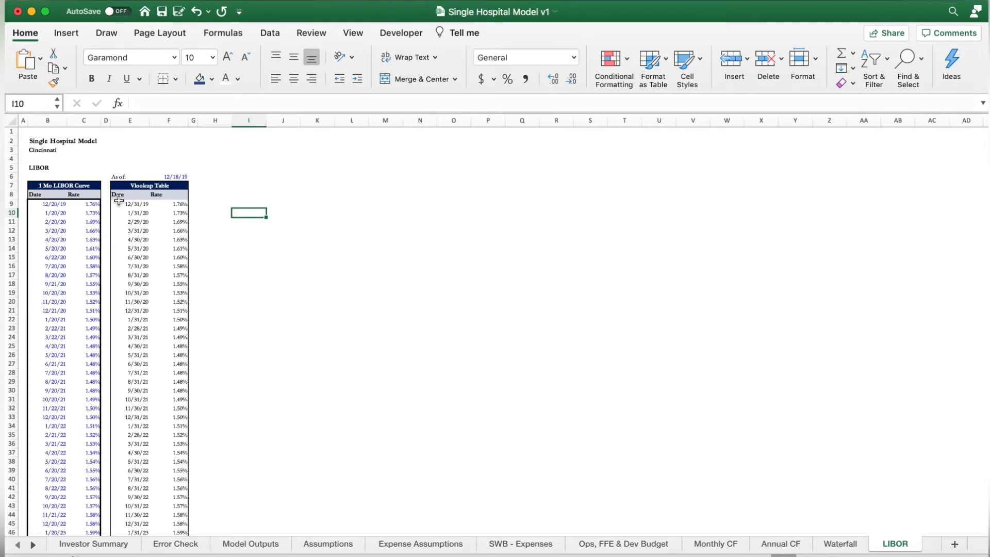
Step: Enter =TRANSPOSE(B8:C300) in cell I6 to lay out the LIBOR curve horizontally, and undo the entry
{"action": "scroll", "coordinate": [119, 200], "scroll_direction": "down", "scroll_amount": 20}
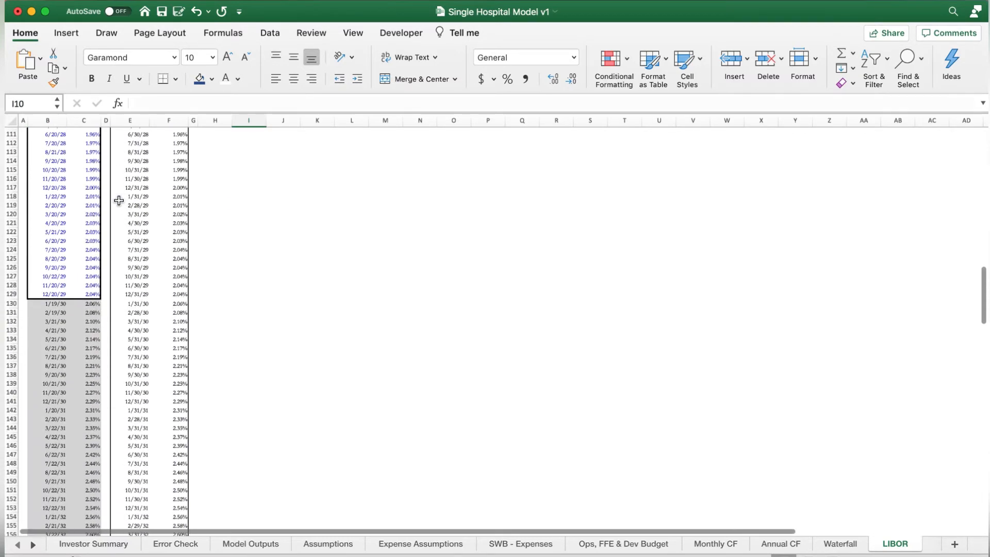
{"action": "scroll", "coordinate": [118, 200], "scroll_direction": "down", "scroll_amount": 20}
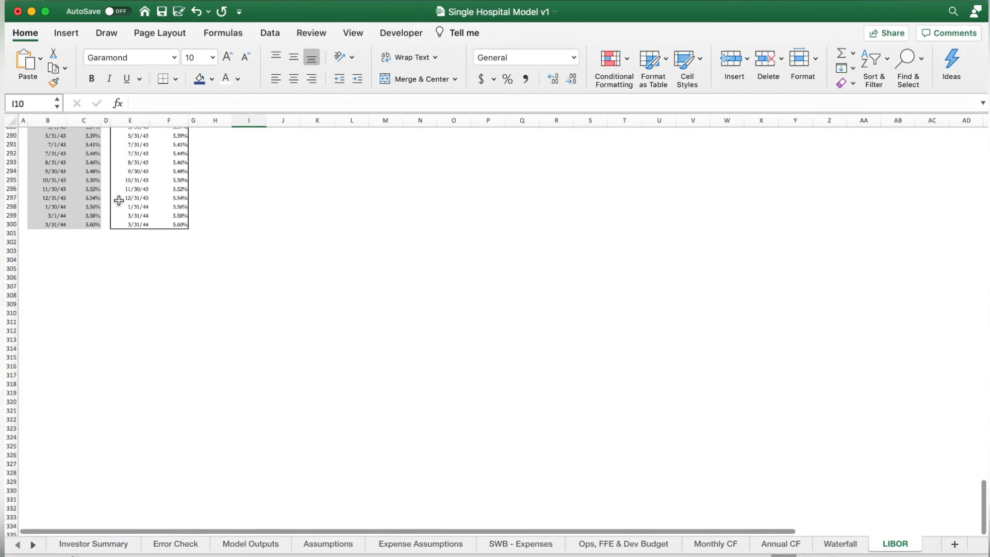
{"action": "scroll", "coordinate": [119, 200], "scroll_direction": "up", "scroll_amount": 20}
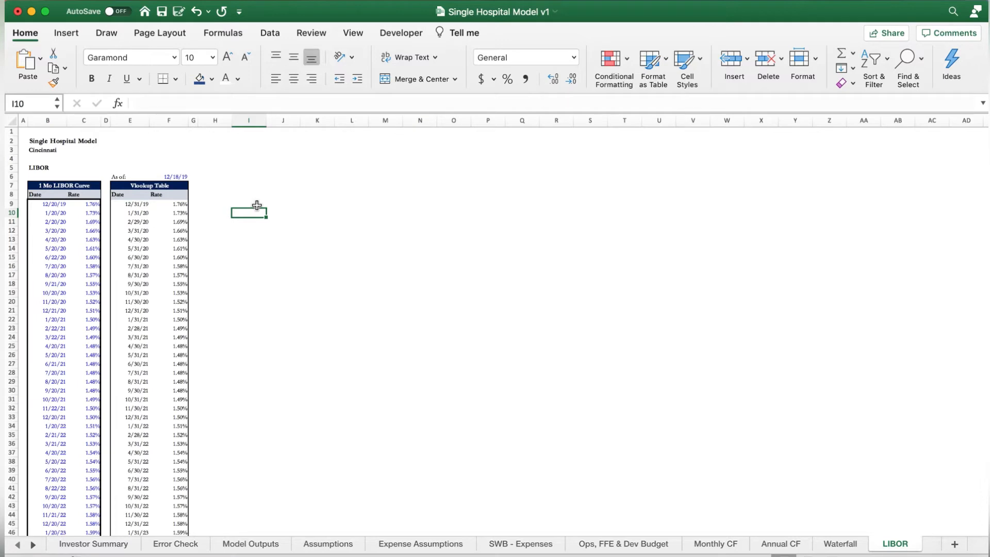
{"action": "left_click", "coordinate": [249, 184]}
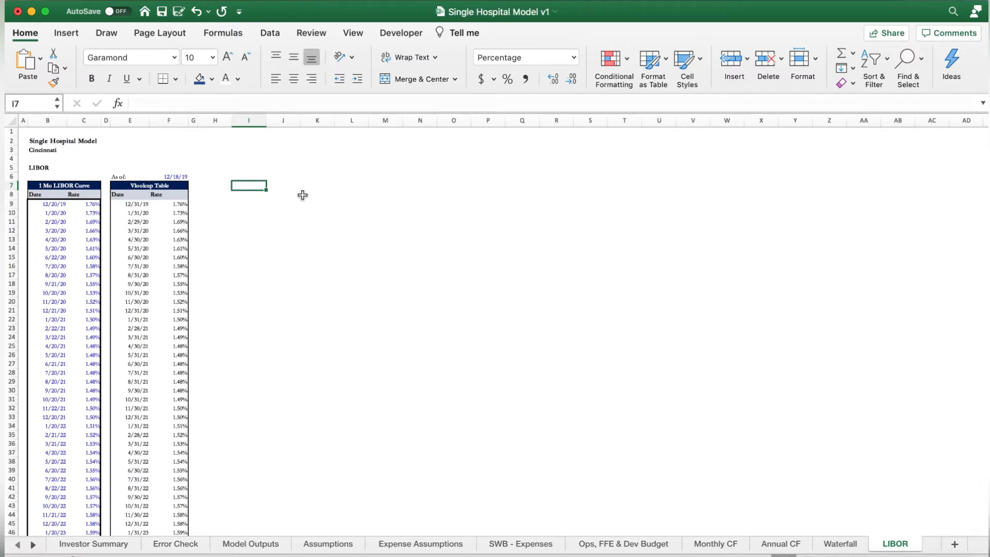
{"action": "key", "text": "Up"}
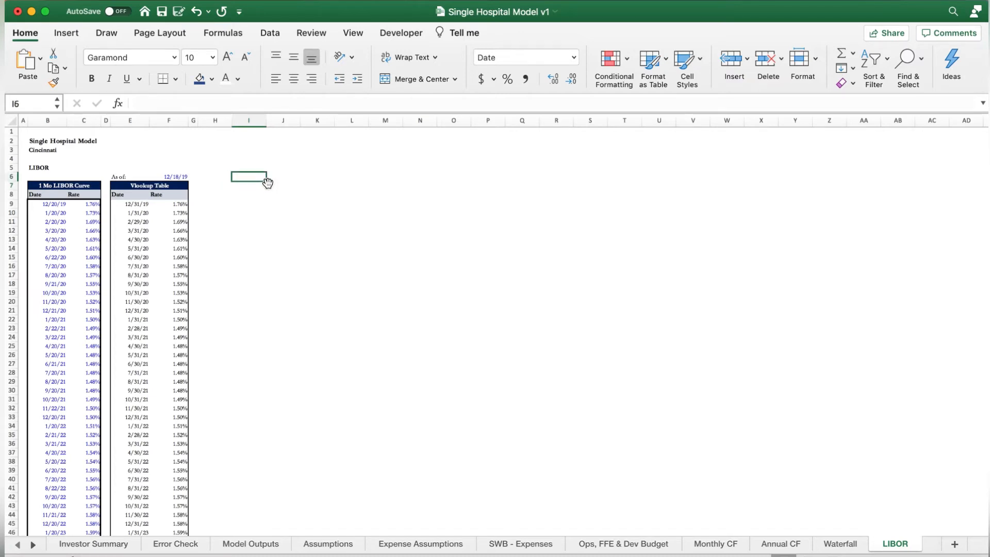
{"action": "type", "text": "=RANSPOSE("}
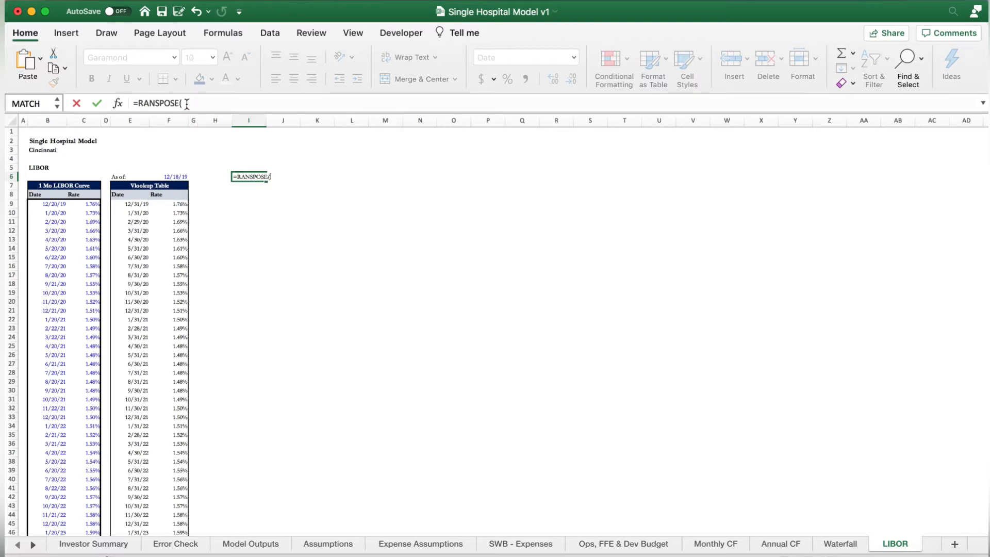
{"action": "key", "text": "BackSpace"}
{"action": "key", "text": "BackSpace"}
{"action": "key", "text": "BackSpace"}
{"action": "key", "text": "BackSpace"}
{"action": "key", "text": "BackSpace"}
{"action": "key", "text": "BackSpace"}
{"action": "key", "text": "BackSpace"}
{"action": "type", "text": "TRANSOPOSE("}
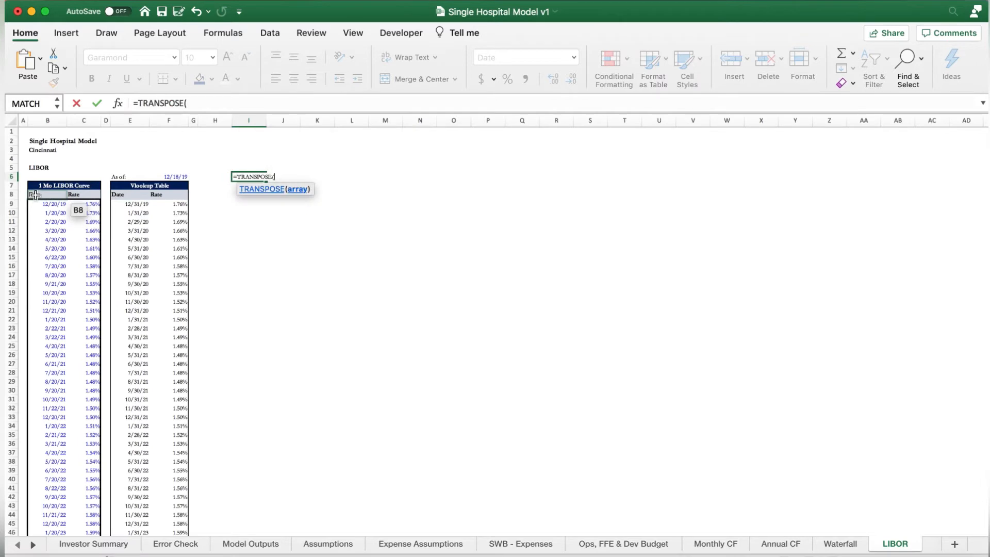
{"action": "left_click_drag", "start_coordinate": [35, 195], "coordinate": [77, 196]}
{"action": "key", "text": "ctrl+shift+Down"}
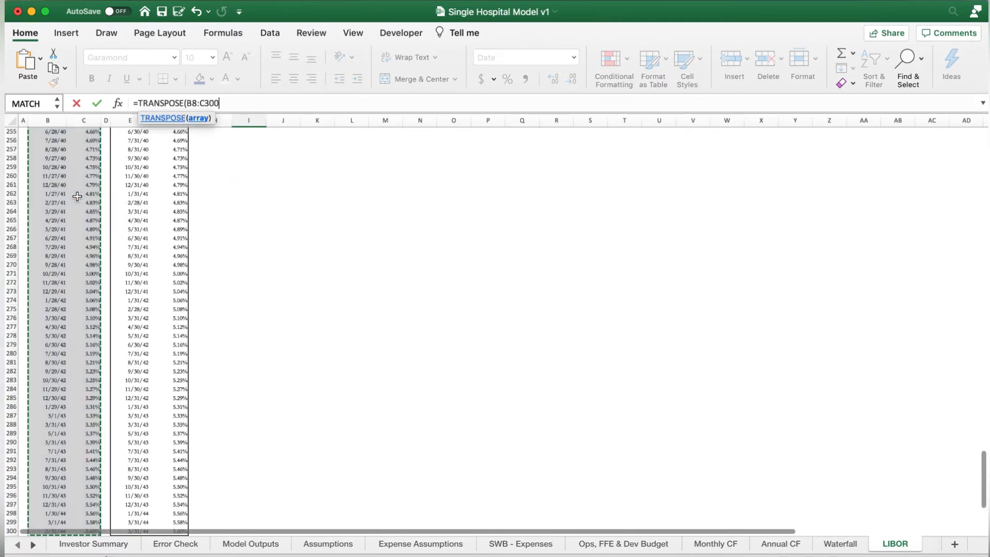
{"action": "type", "text": ")"}
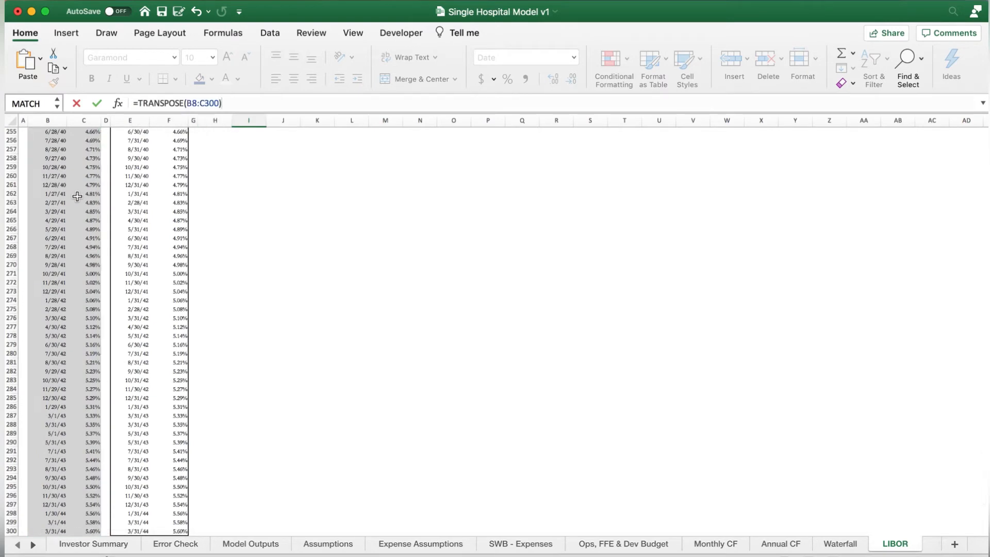
{"action": "key", "text": "Return"}
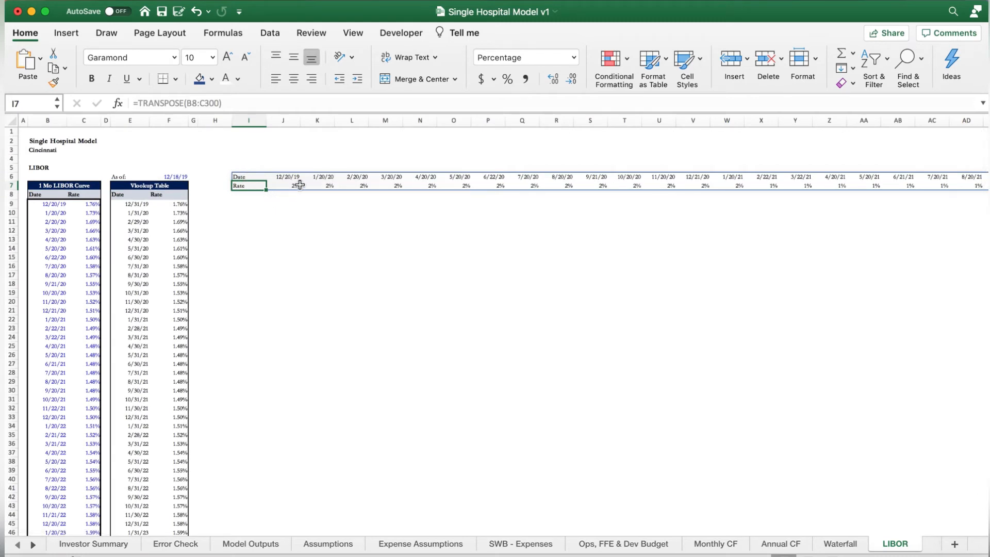
{"action": "scroll", "coordinate": [297, 186], "scroll_direction": "right", "scroll_amount": 2}
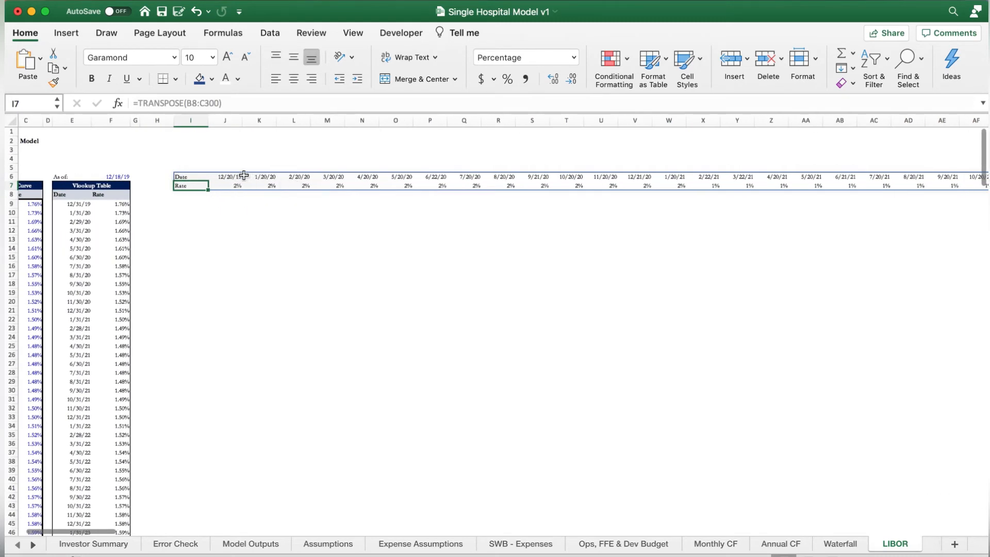
{"action": "scroll", "coordinate": [252, 191], "scroll_direction": "left", "scroll_amount": 2}
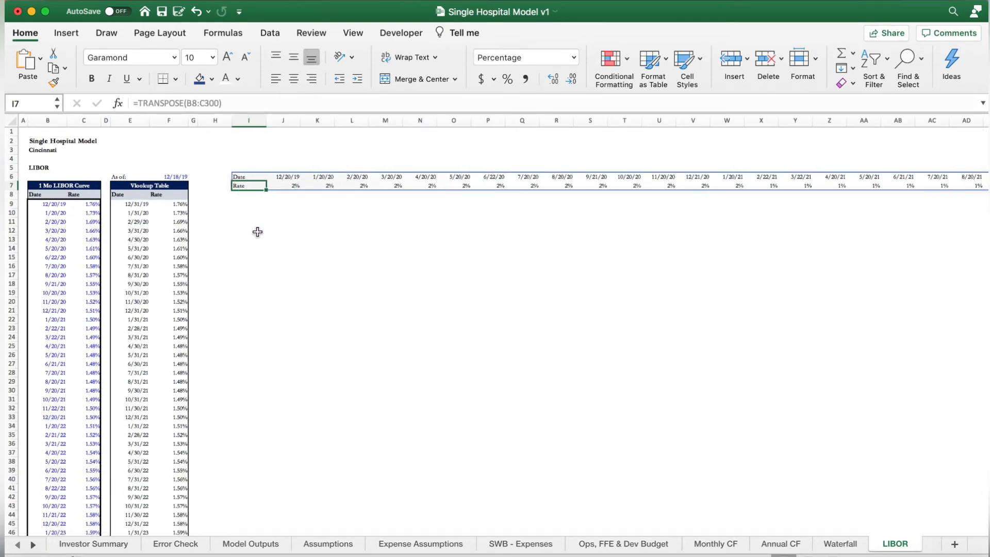
{"action": "left_click", "coordinate": [196, 11]}
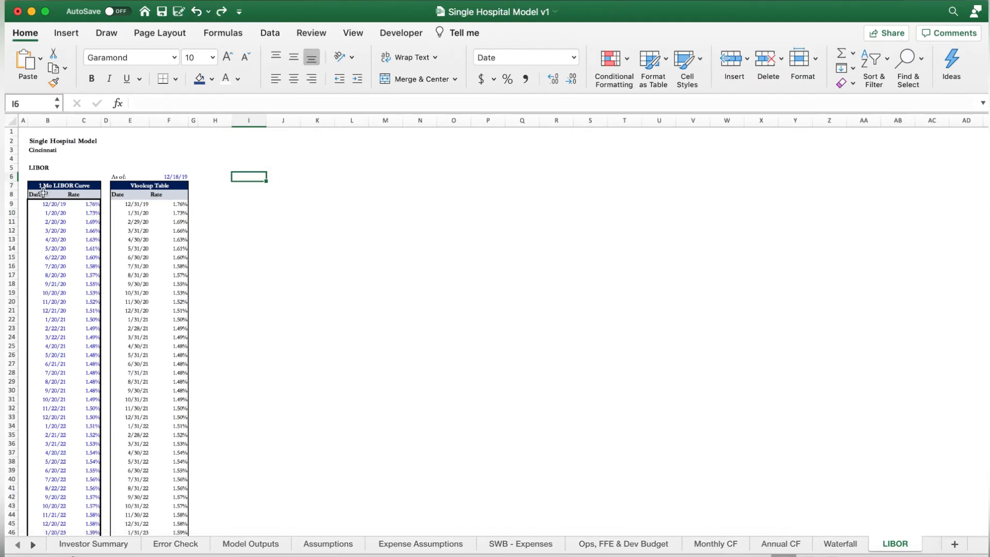
Step: Copy the 1 Mo LIBOR Curve dates and rates with their headers, range B8:C300
{"action": "left_click_drag", "start_coordinate": [37, 195], "coordinate": [76, 196]}
{"action": "scroll", "coordinate": [76, 197], "scroll_direction": "down", "scroll_amount": 3}
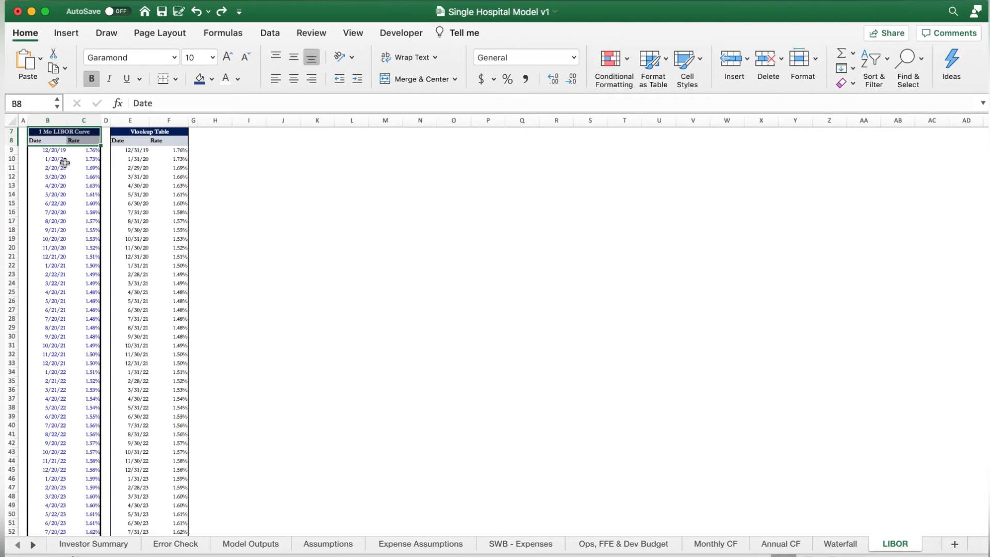
{"action": "key", "text": "super+shift+Down"}
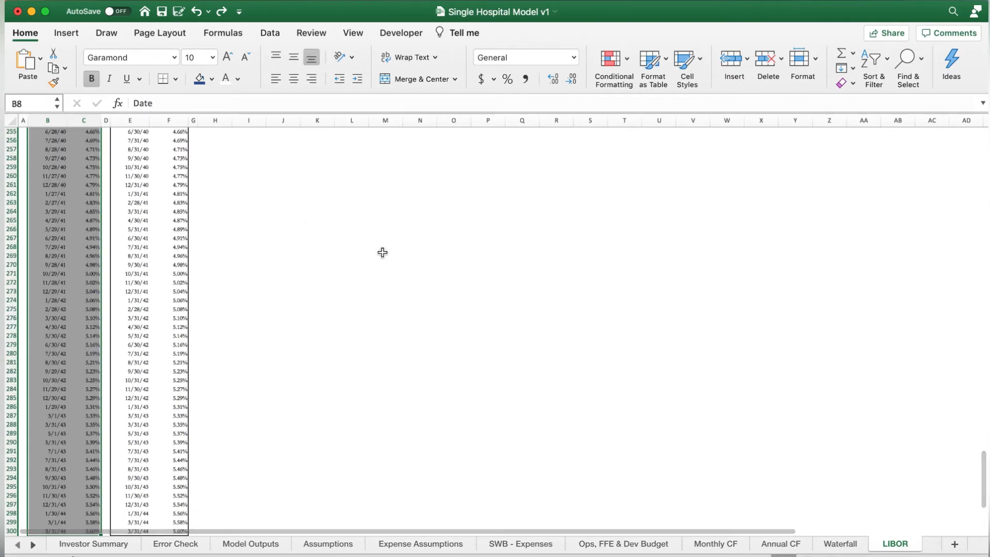
{"action": "key", "text": "super+c"}
Step: Paste the copied LIBOR curve transposed at cell J7, and undo the paste
{"action": "scroll", "coordinate": [382, 253], "scroll_direction": "up", "scroll_amount": 20}
{"action": "left_click", "coordinate": [279, 185]}
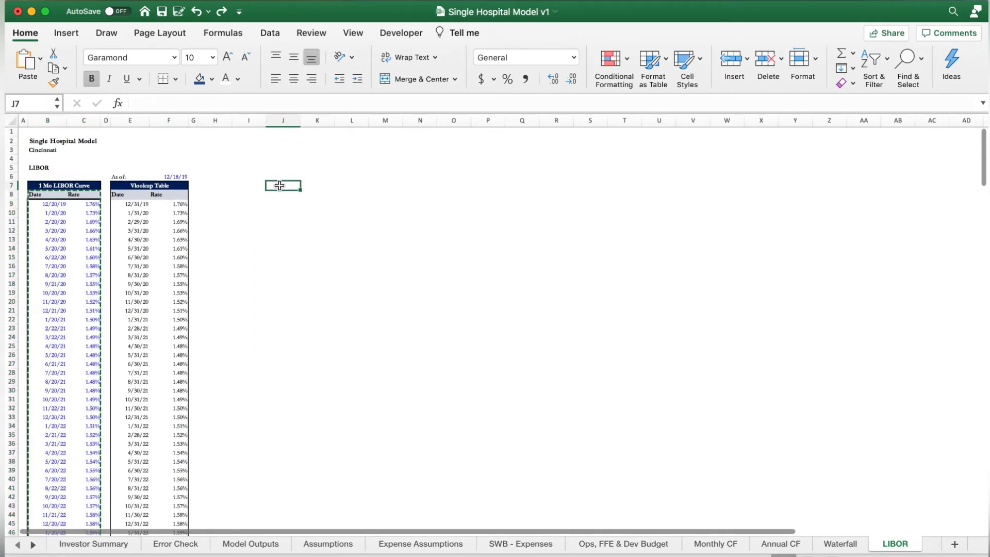
{"action": "right_click", "coordinate": [279, 186]}
{"action": "mouse_move", "coordinate": [322, 334]}
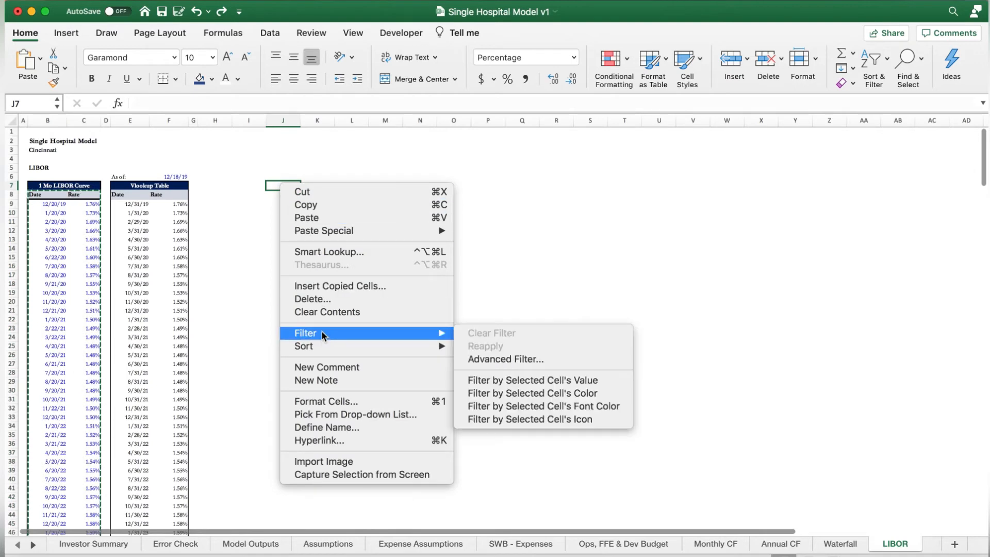
{"action": "mouse_move", "coordinate": [326, 230]}
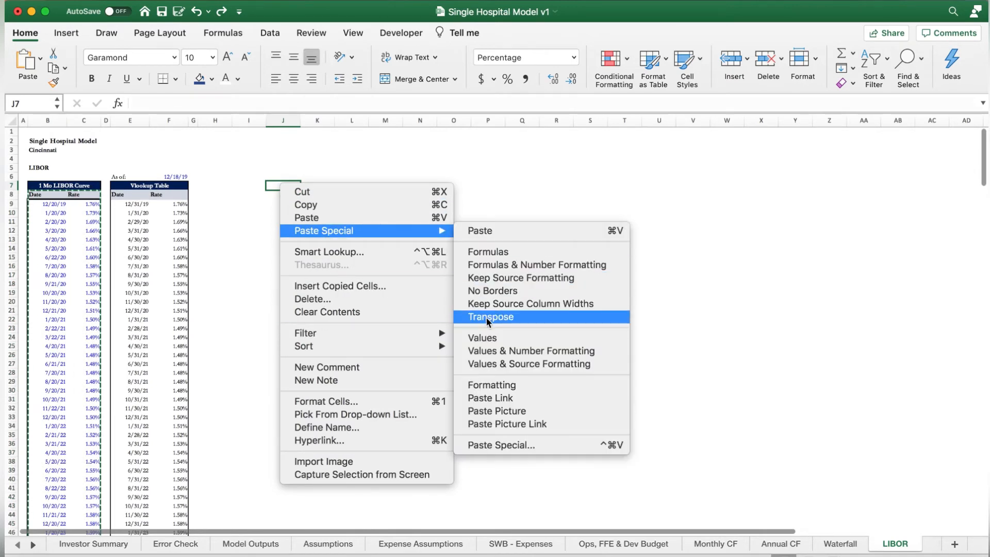
{"action": "left_click", "coordinate": [486, 316]}
{"action": "left_click", "coordinate": [335, 228]}
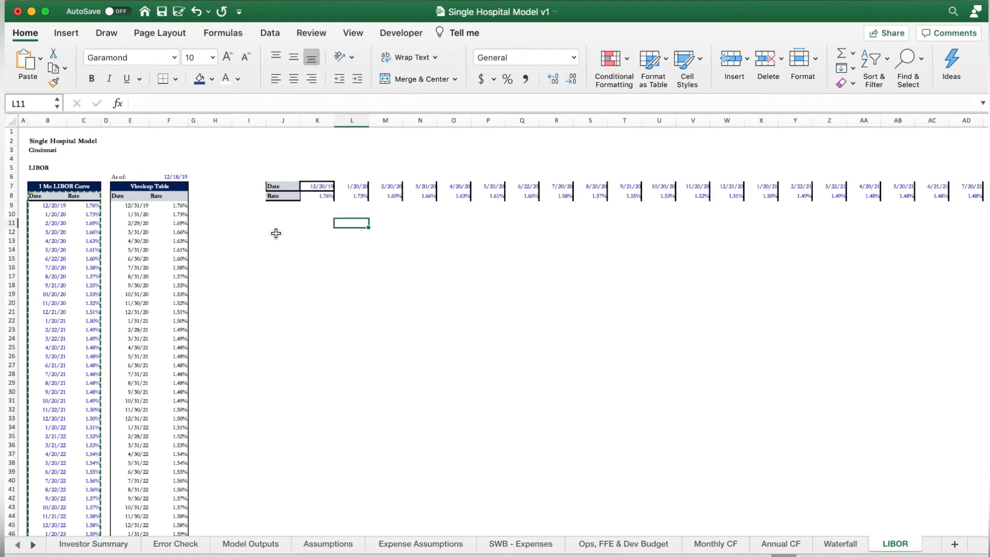
{"action": "left_click", "coordinate": [196, 11]}
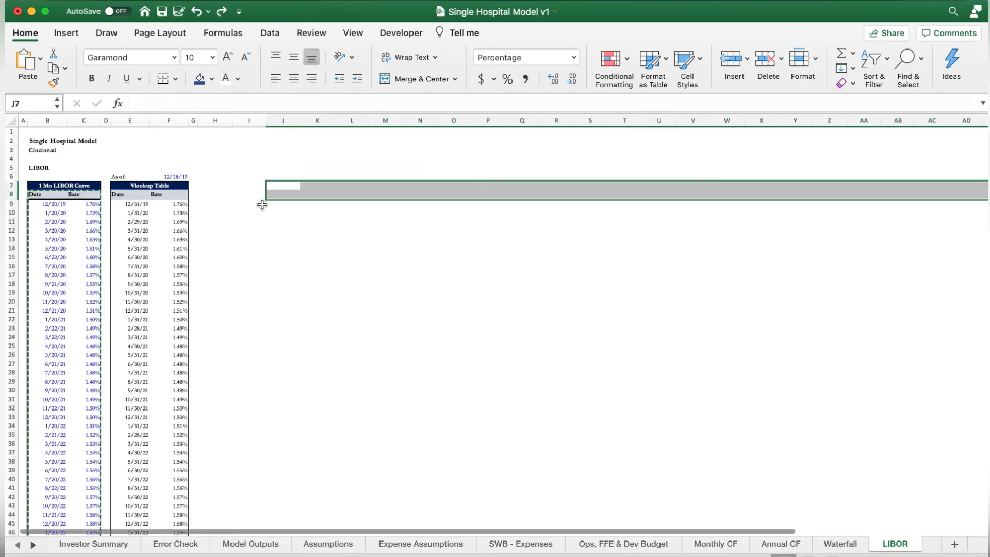
{"action": "left_click", "coordinate": [280, 225]}
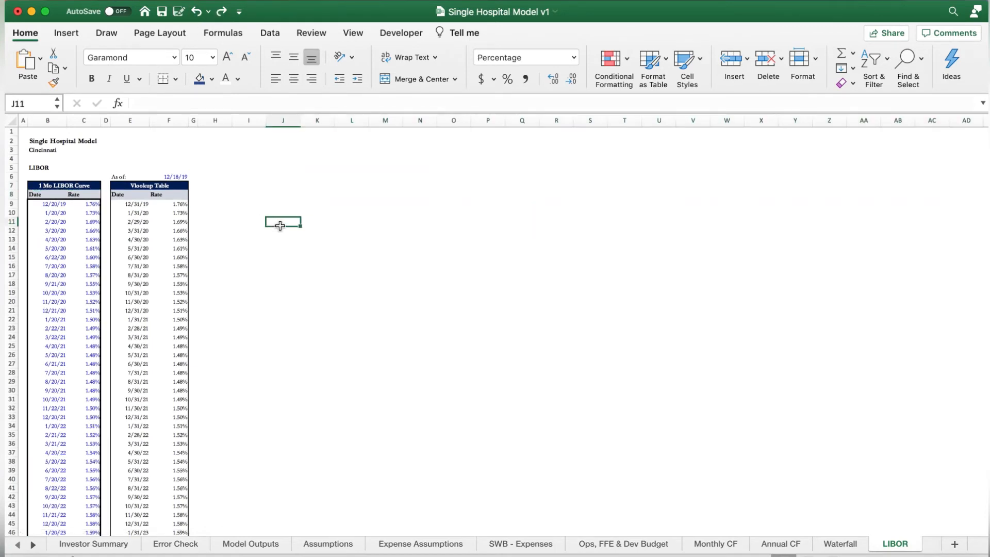
Step: Enter =TRANSPOSE(B8:C300) as an array formula across the range J6:AD7
{"action": "left_click", "coordinate": [279, 186]}
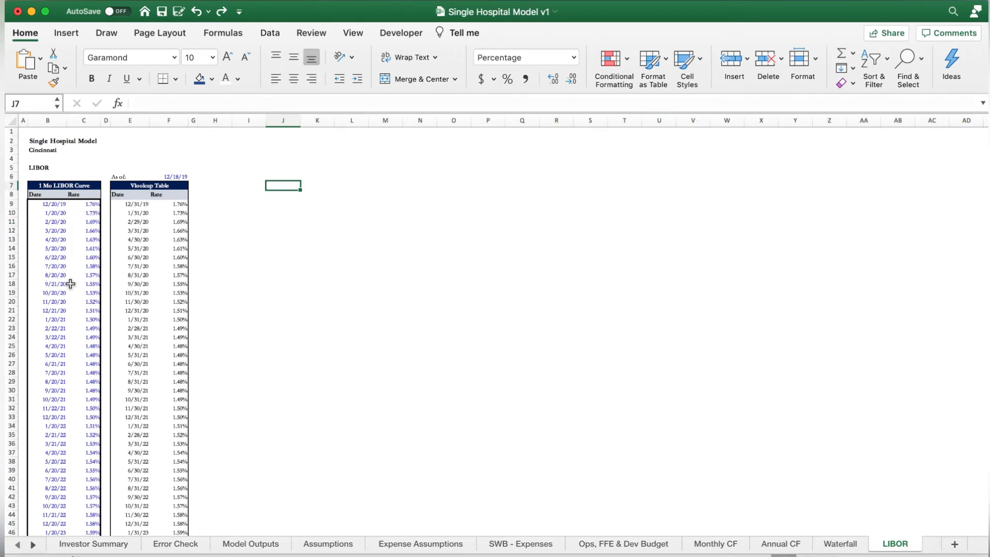
{"action": "scroll", "coordinate": [71, 283], "scroll_direction": "down", "scroll_amount": 10}
{"action": "scroll", "coordinate": [70, 283], "scroll_direction": "up", "scroll_amount": 10}
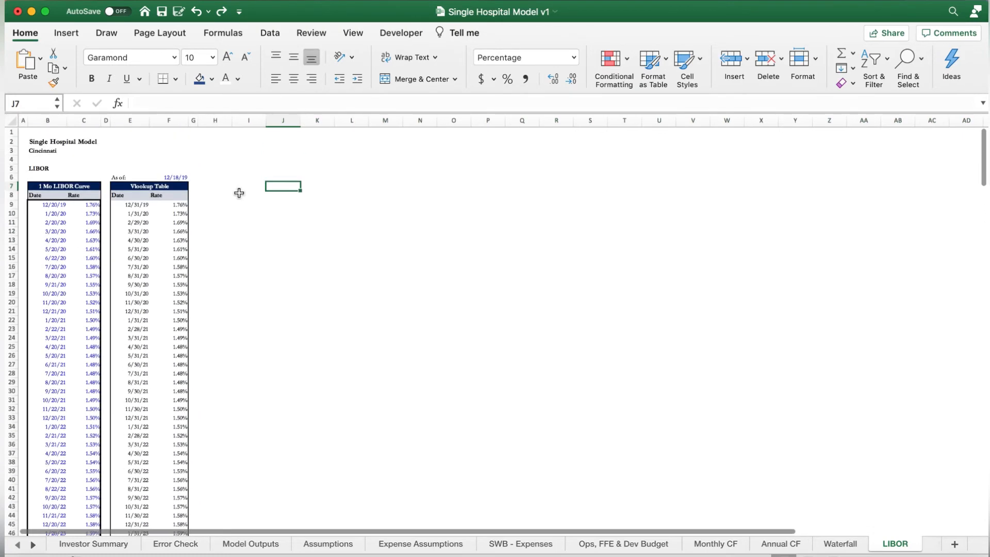
{"action": "left_click_drag", "start_coordinate": [272, 175], "coordinate": [966, 186]}
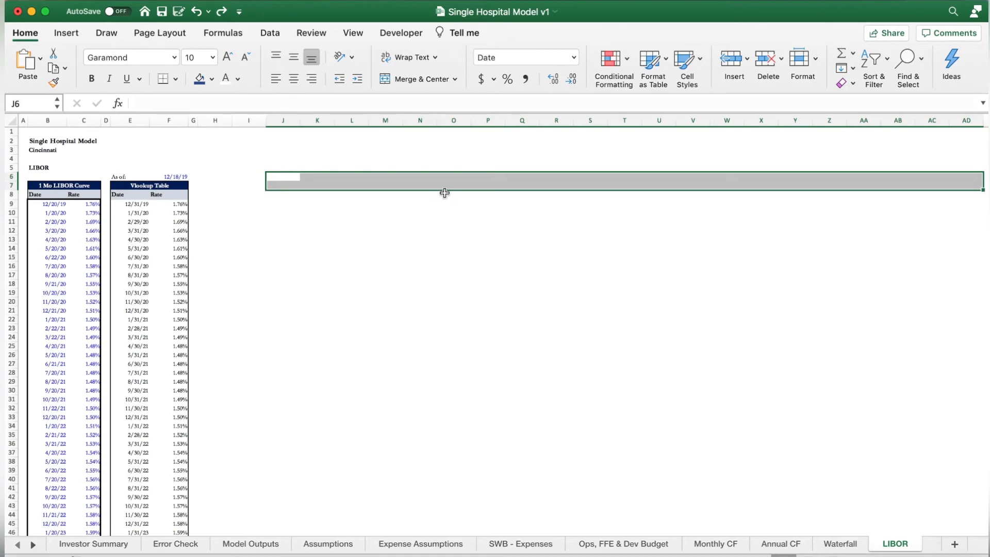
{"action": "type", "text": "=TR"}
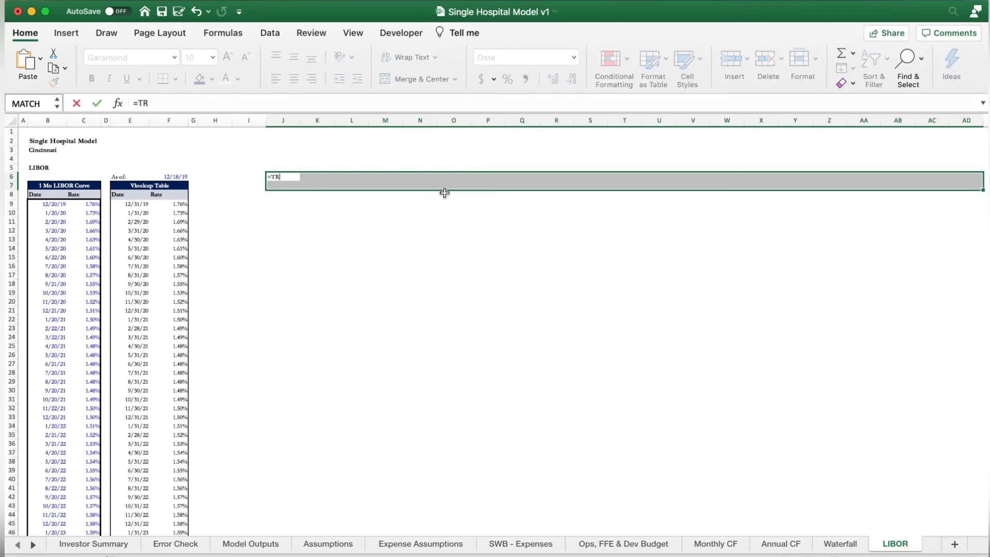
{"action": "type", "text": "ANSPOS"}
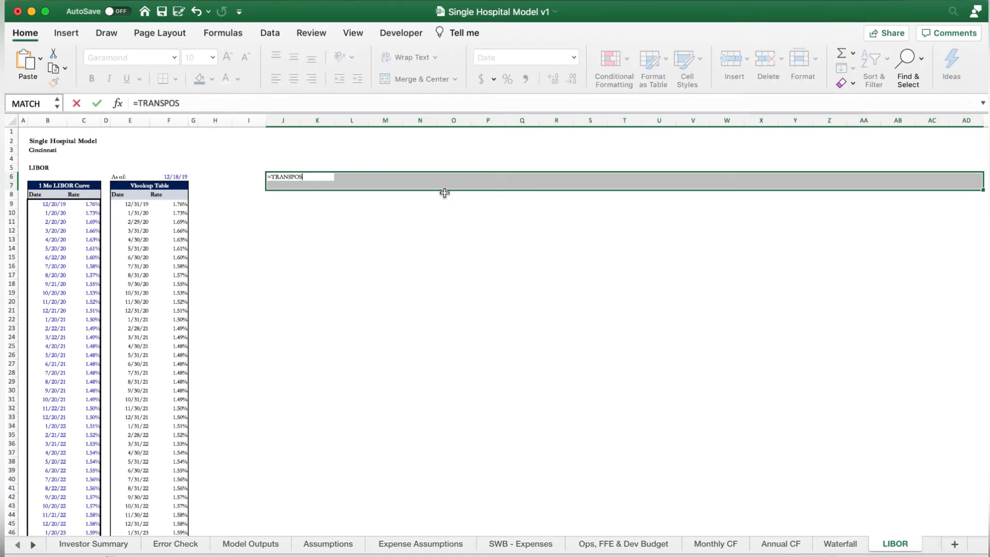
{"action": "type", "text": "E("}
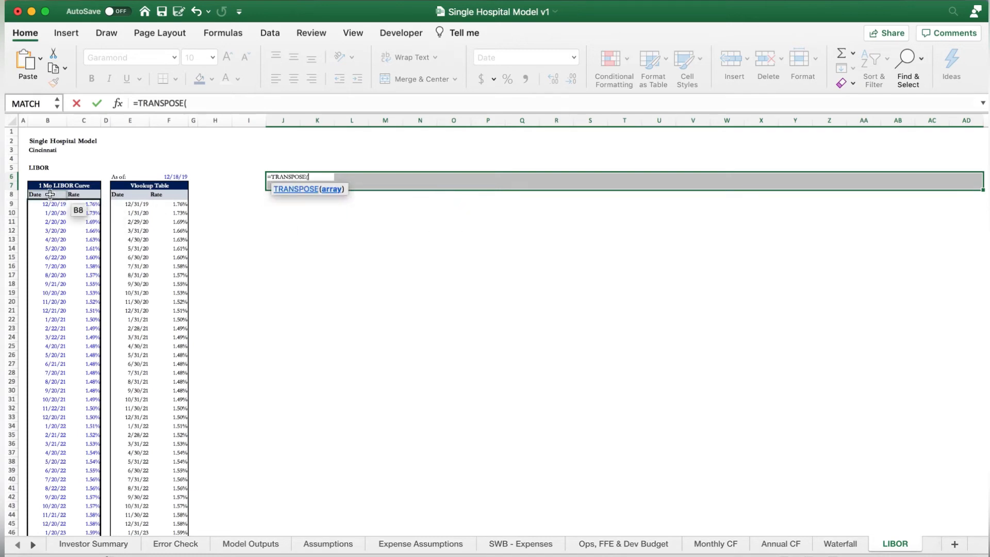
{"action": "left_click_drag", "start_coordinate": [48, 194], "coordinate": [75, 196]}
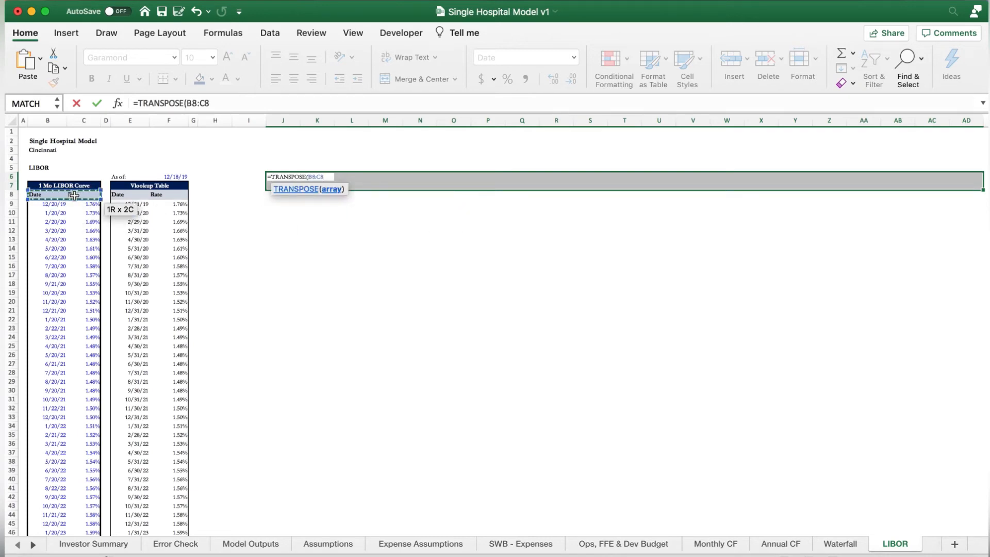
{"action": "key", "text": "super+shift+Down"}
{"action": "type", "text": ")"}
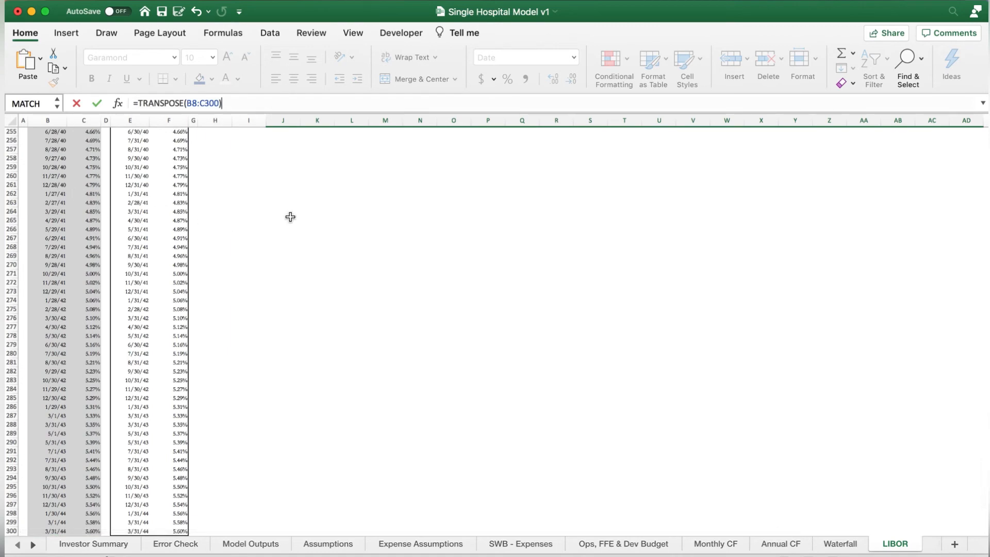
{"action": "key", "text": "ctrl+shift+Return"}
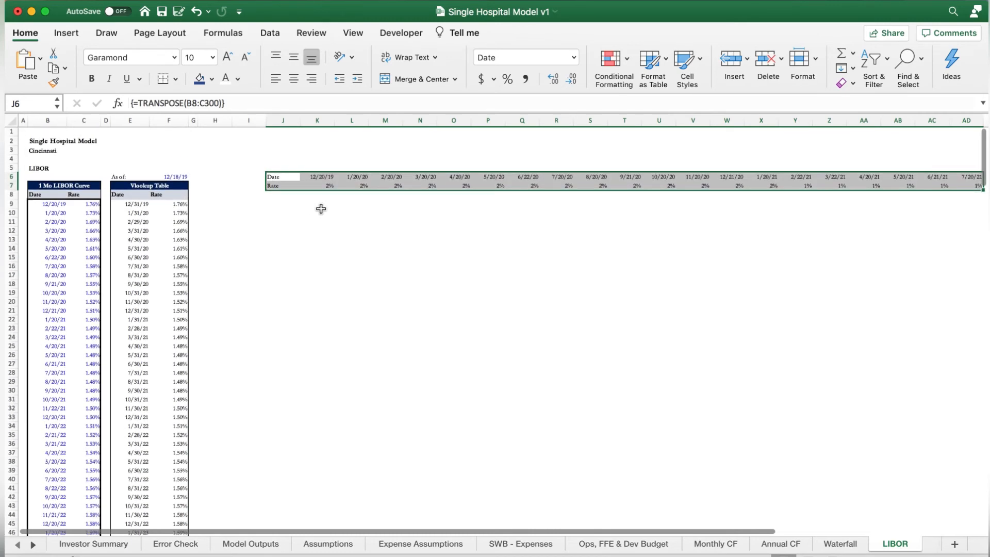
{"action": "scroll", "coordinate": [312, 213], "scroll_direction": "right", "scroll_amount": 6}
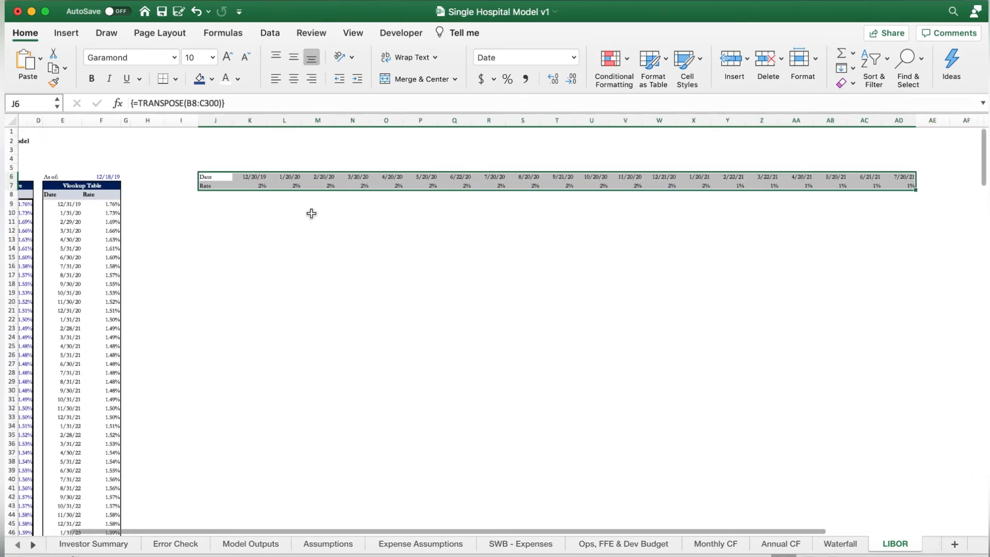
{"action": "scroll", "coordinate": [311, 213], "scroll_direction": "left", "scroll_amount": 6}
{"action": "scroll", "coordinate": [312, 213], "scroll_direction": "right", "scroll_amount": 1}
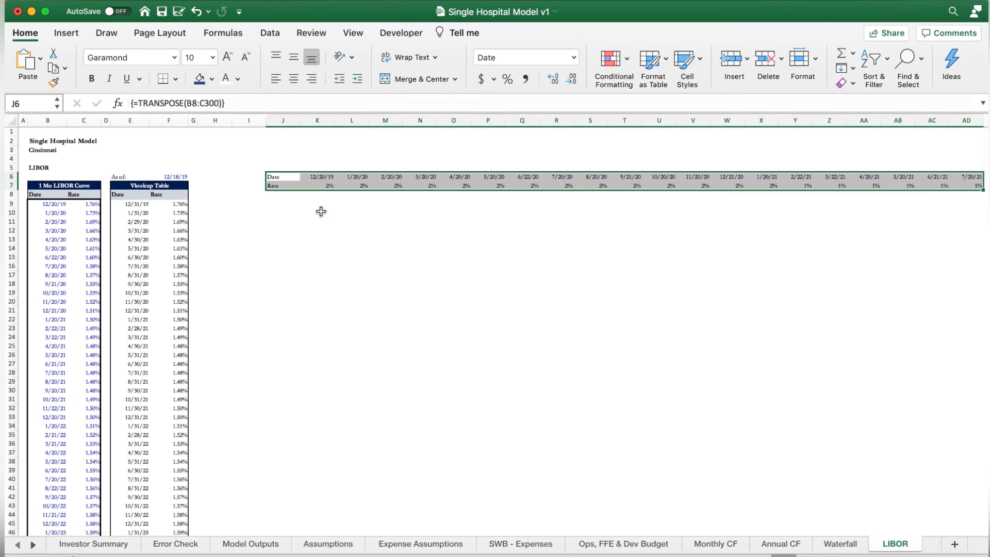
{"action": "scroll", "coordinate": [312, 213], "scroll_direction": "right", "scroll_amount": 5}
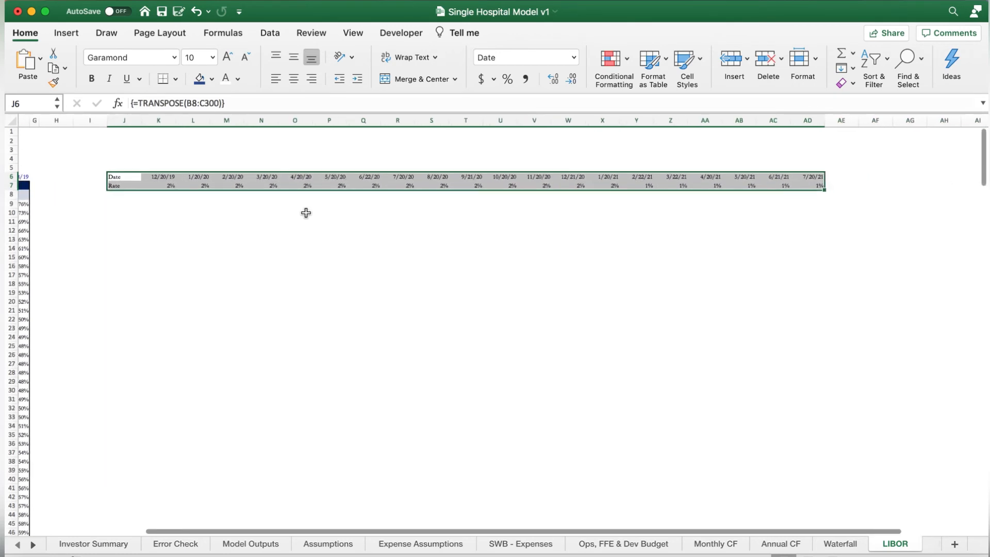
Step: Undo the array formula across J6:AD7 and enter =TRANSPOSE(B8:C300) as a regular formula in cell J6 alone
{"action": "scroll", "coordinate": [259, 214], "scroll_direction": "left", "scroll_amount": 3}
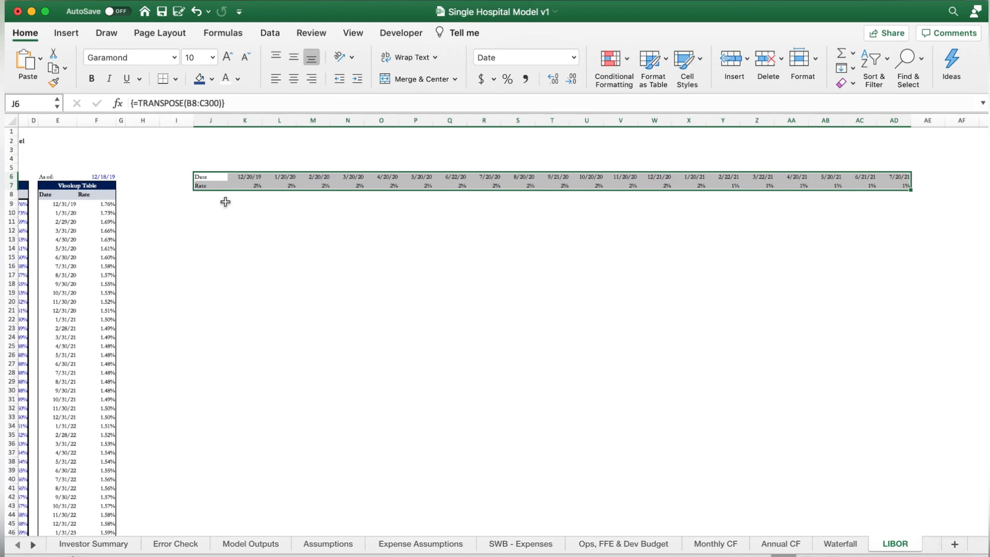
{"action": "left_click", "coordinate": [196, 11]}
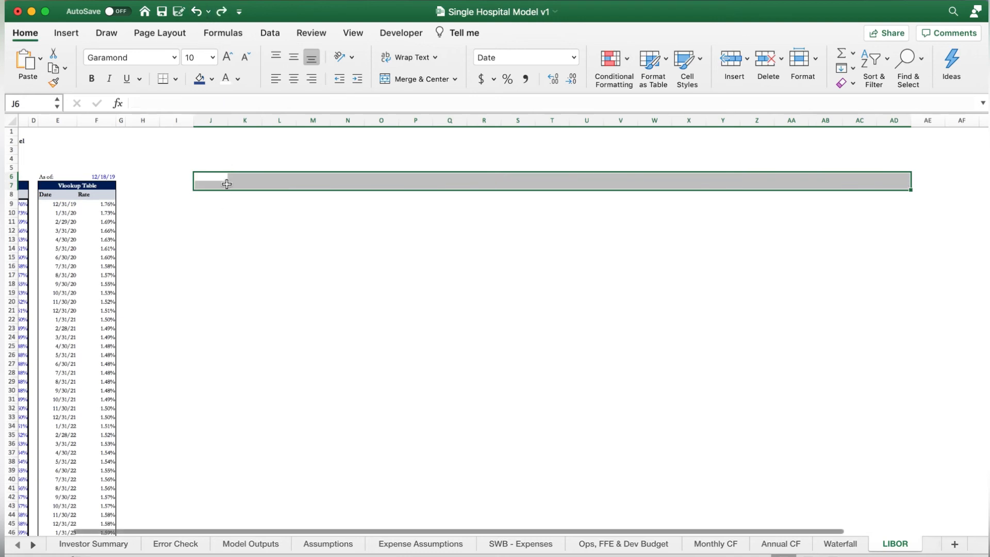
{"action": "left_click", "coordinate": [211, 177]}
{"action": "type", "text": "="}
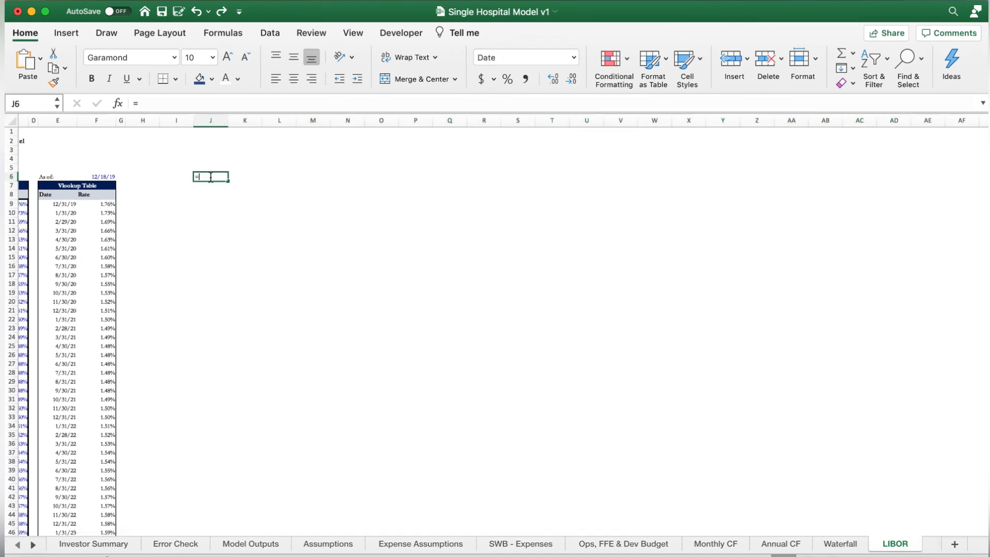
{"action": "type", "text": "TRANSPOSE("}
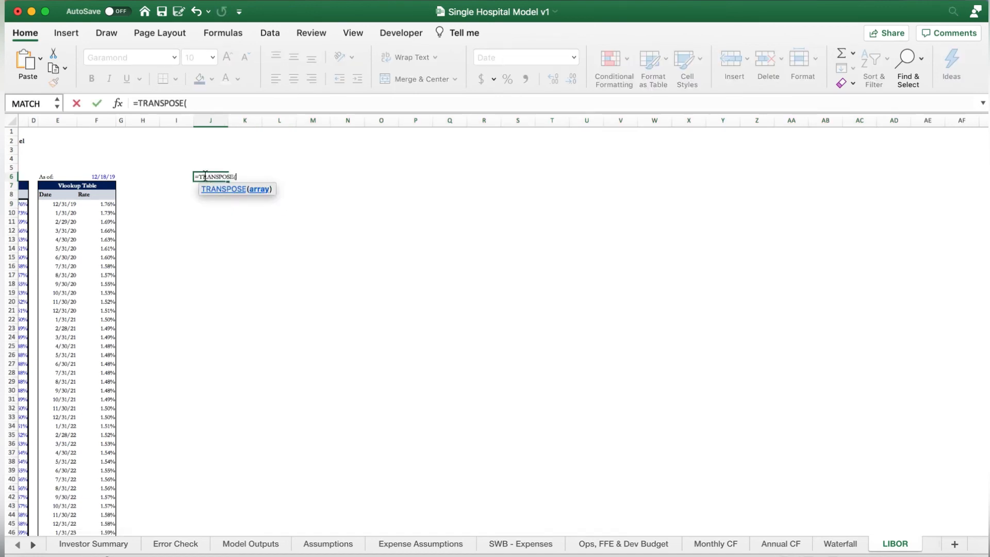
{"action": "scroll", "coordinate": [113, 172], "scroll_direction": "left", "scroll_amount": 3}
{"action": "left_click", "coordinate": [39, 194]}
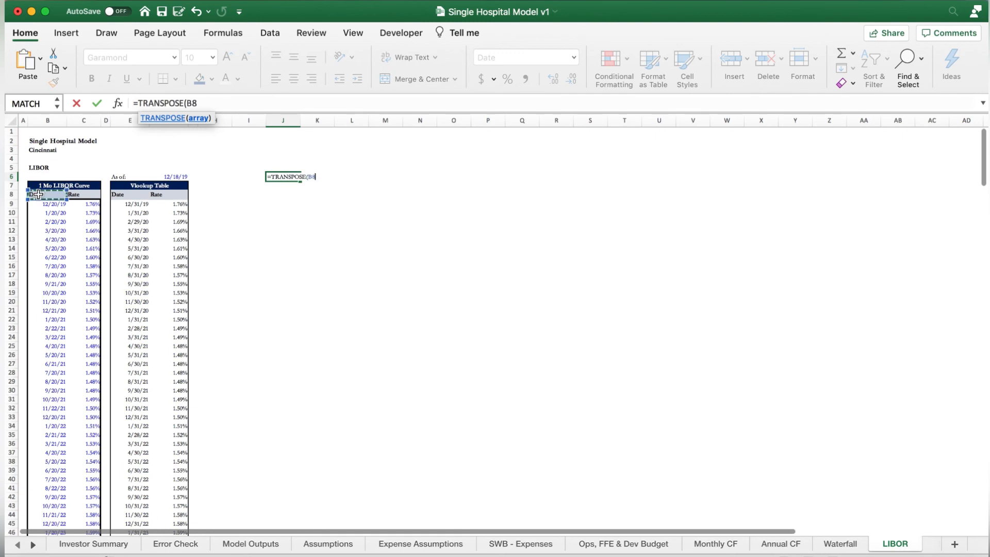
{"action": "key", "text": "shift+Right"}
{"action": "key", "text": "ctrl+shift+Down"}
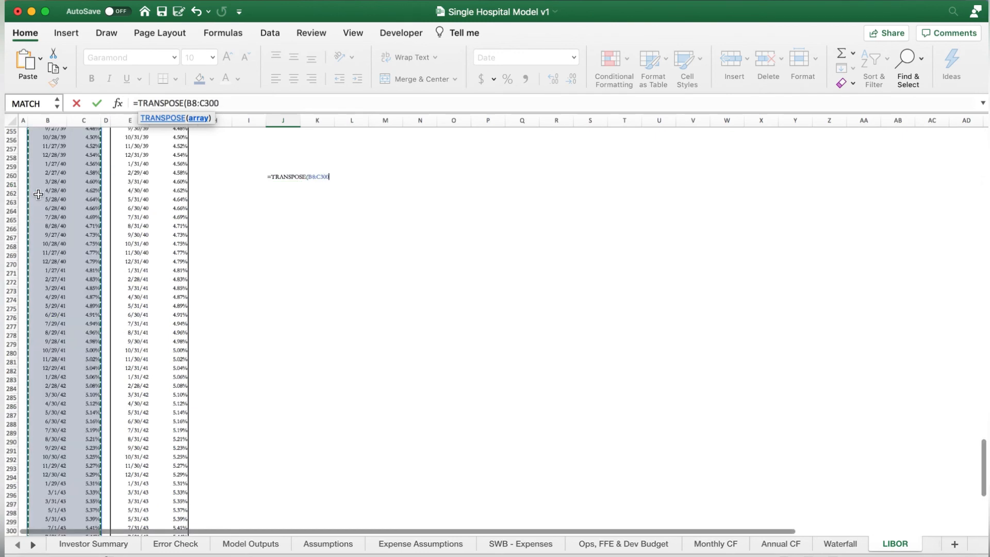
{"action": "type", "text": ")"}
{"action": "key", "text": "Return"}
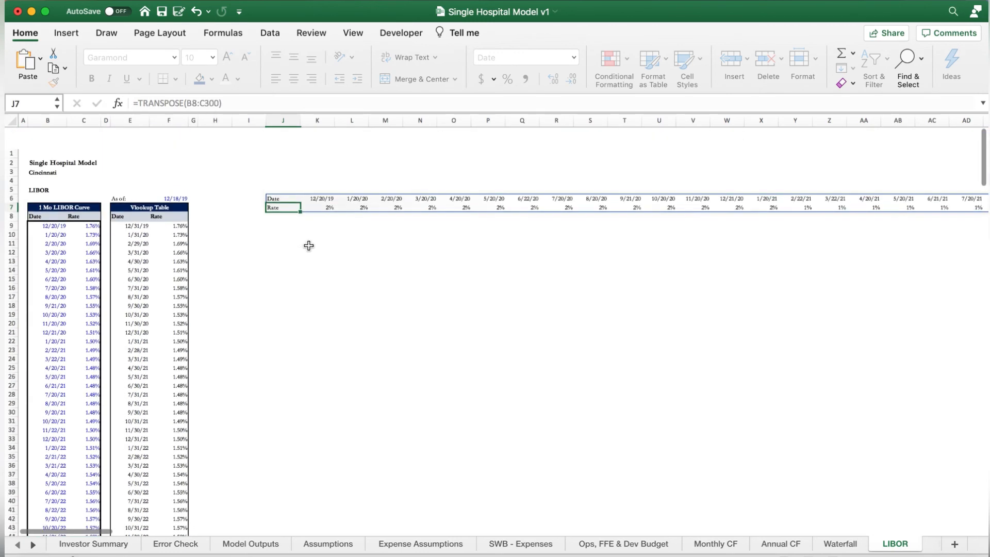
Step: Examine how far the transposed LIBOR dates and rates extend along rows 6 and 7
{"action": "scroll", "coordinate": [361, 237], "scroll_direction": "right", "scroll_amount": 10}
{"action": "scroll", "coordinate": [397, 232], "scroll_direction": "right", "scroll_amount": 5}
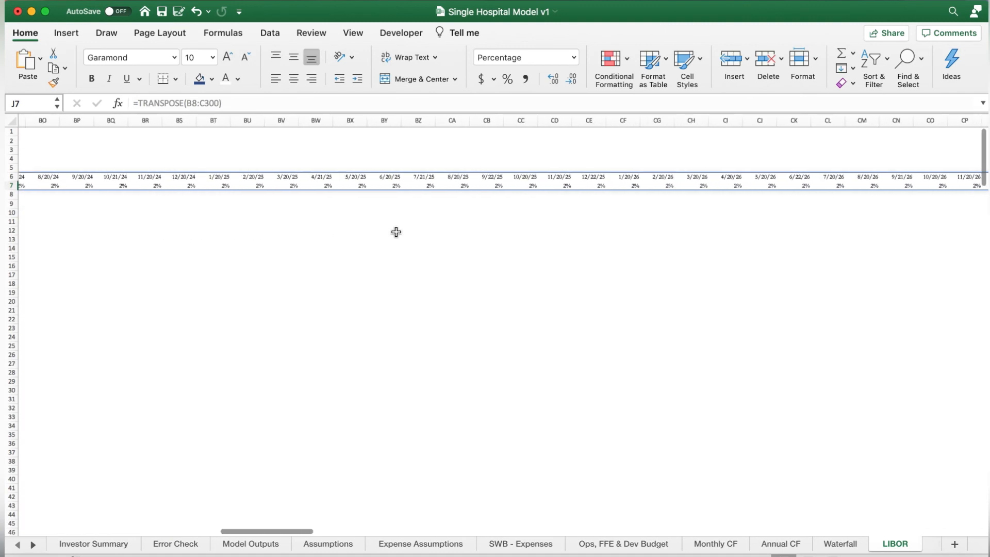
{"action": "scroll", "coordinate": [396, 232], "scroll_direction": "left", "scroll_amount": 15}
{"action": "scroll", "coordinate": [396, 231], "scroll_direction": "right", "scroll_amount": 1}
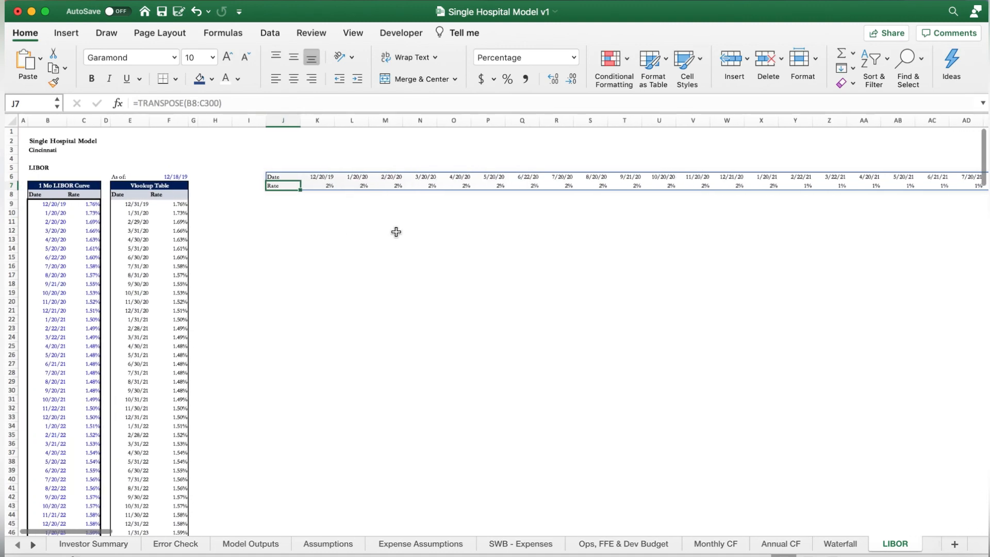